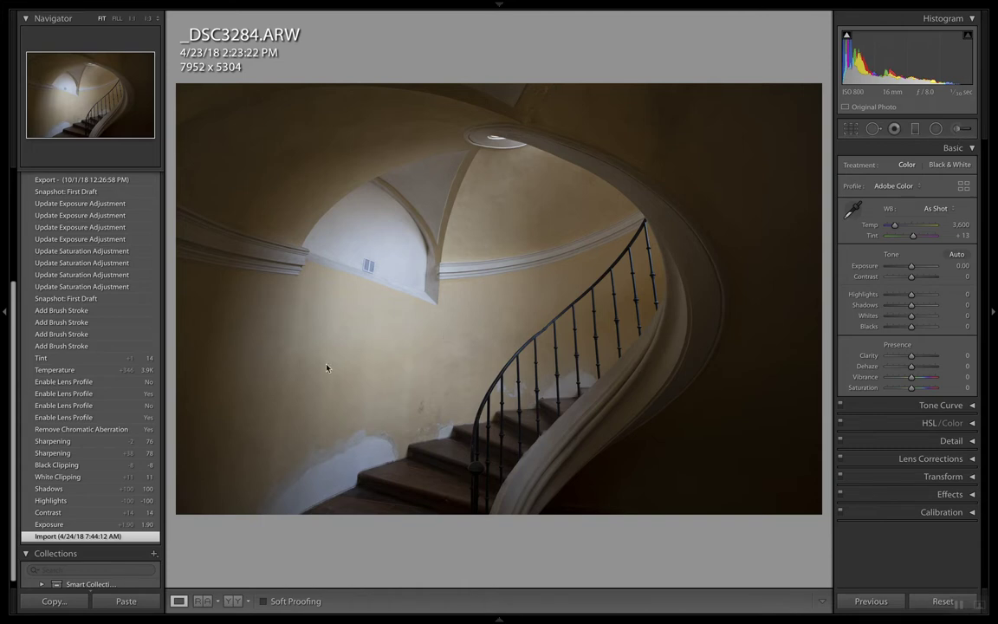
Apply the First Draft snapshot: Exposure +1.90, Highlights −100, Shadows +100, Temp 3,946
{"action": "scroll", "coordinate": [29, 474], "scroll_direction": "up", "scroll_amount": 3}
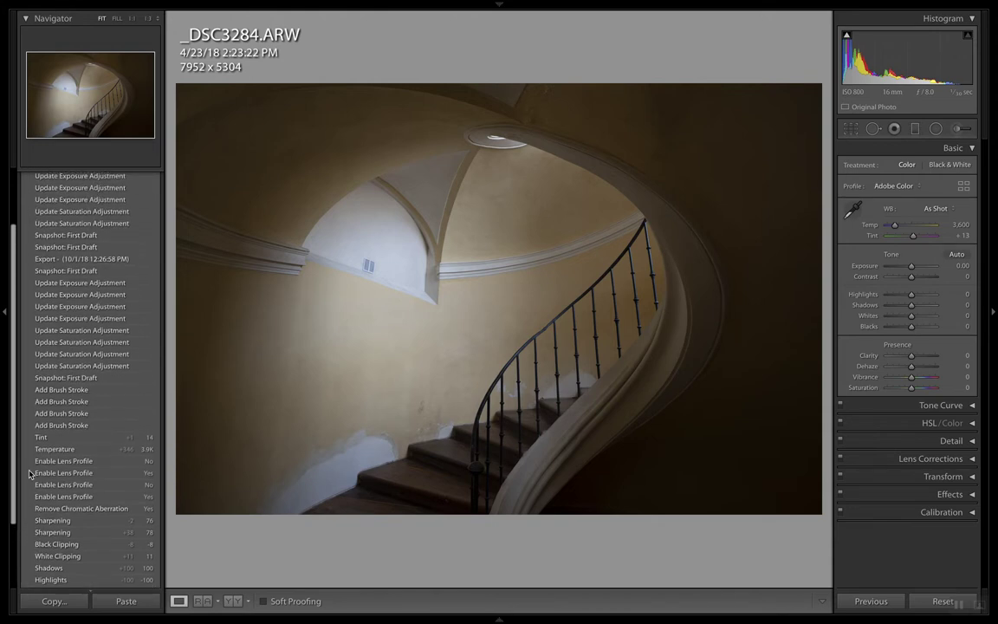
{"action": "scroll", "coordinate": [30, 474], "scroll_direction": "up", "scroll_amount": 4}
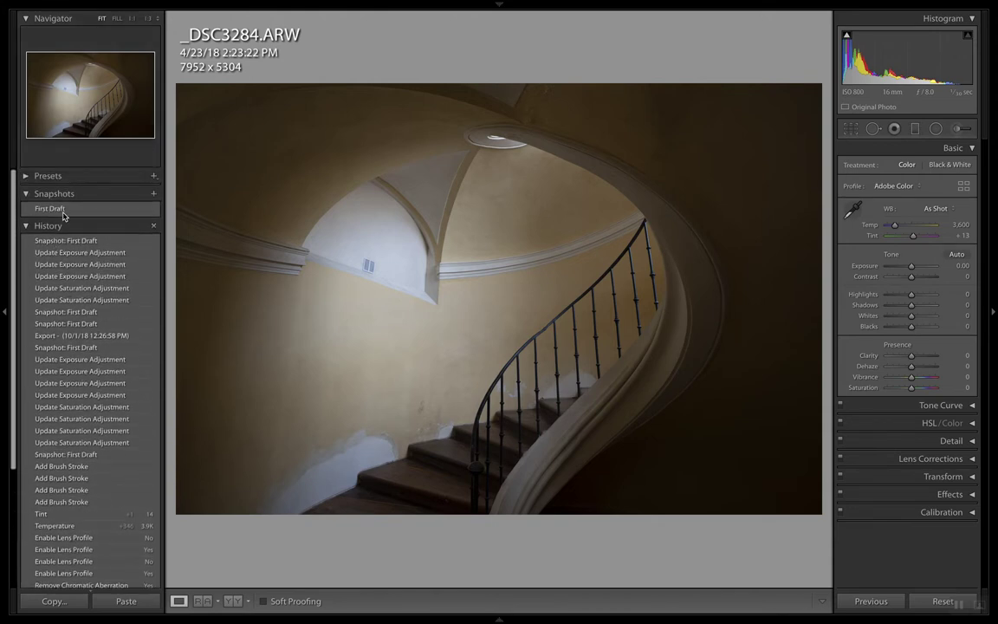
{"action": "left_click", "coordinate": [63, 211]}
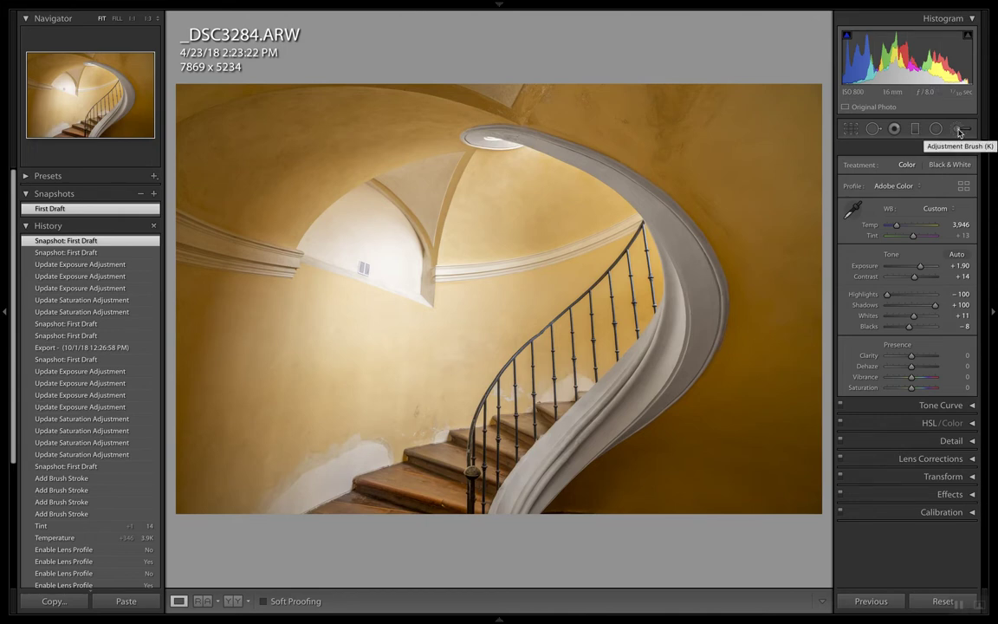
Select the banister brush pin with Highlights −78, Shadows +100, Whites 18, Saturation −75
{"action": "left_click", "coordinate": [960, 130]}
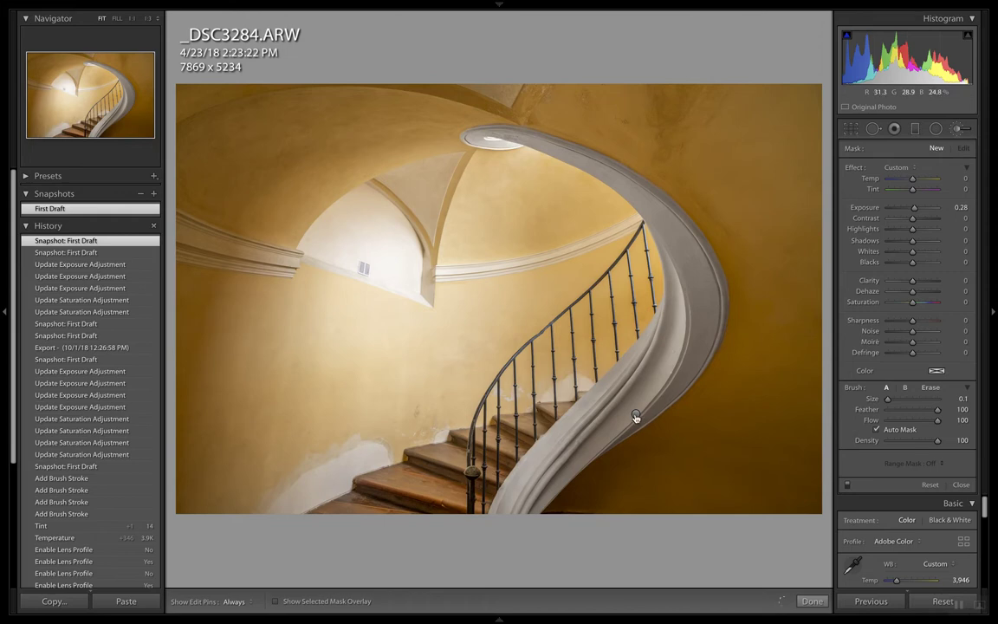
{"action": "left_click", "coordinate": [635, 416]}
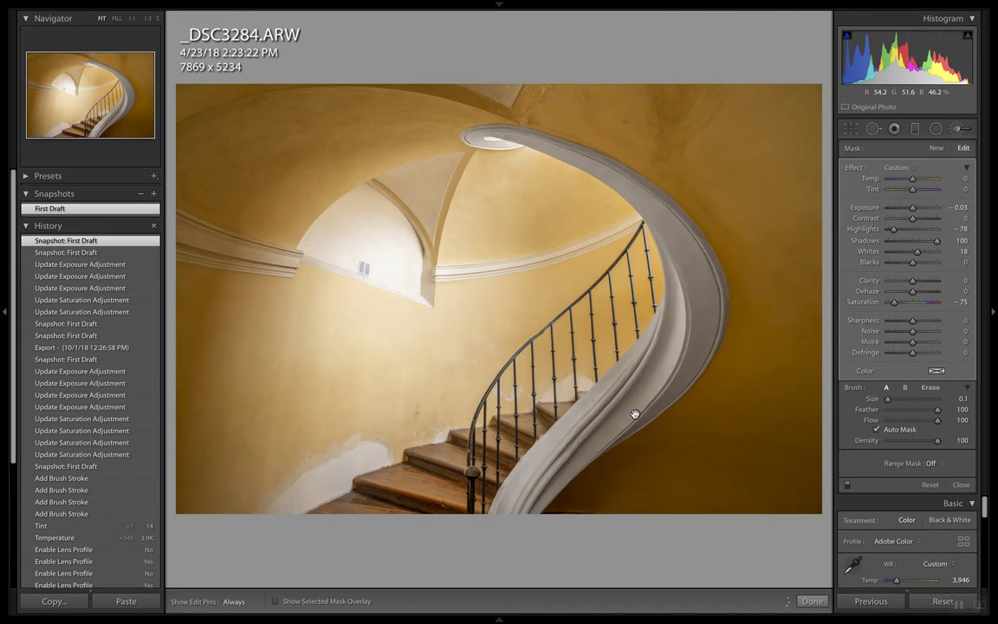
{"action": "mouse_move", "coordinate": [635, 415]}
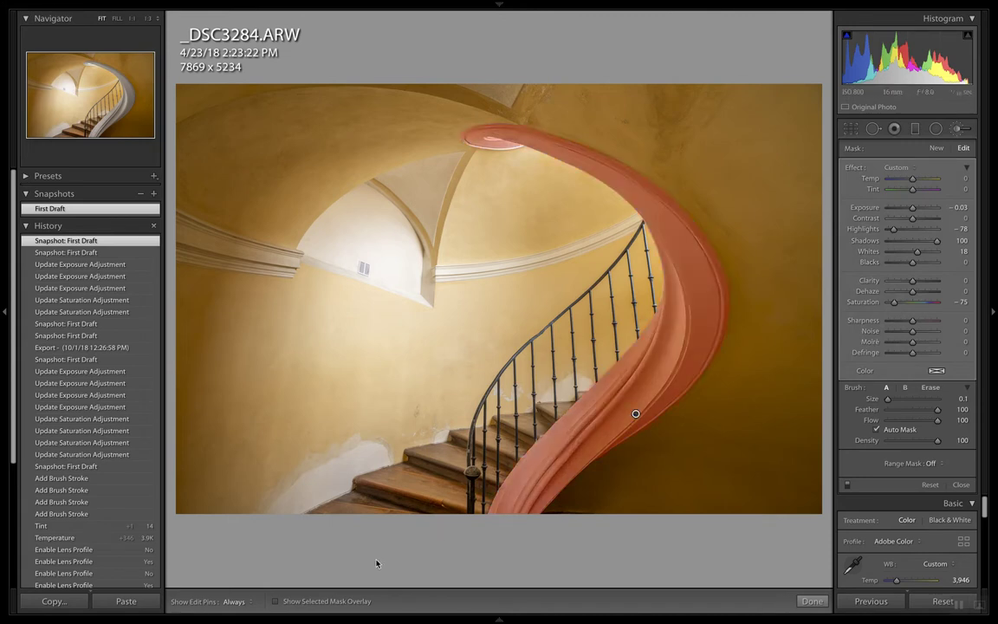
{"action": "mouse_move", "coordinate": [278, 579]}
{"action": "mouse_move", "coordinate": [281, 598]}
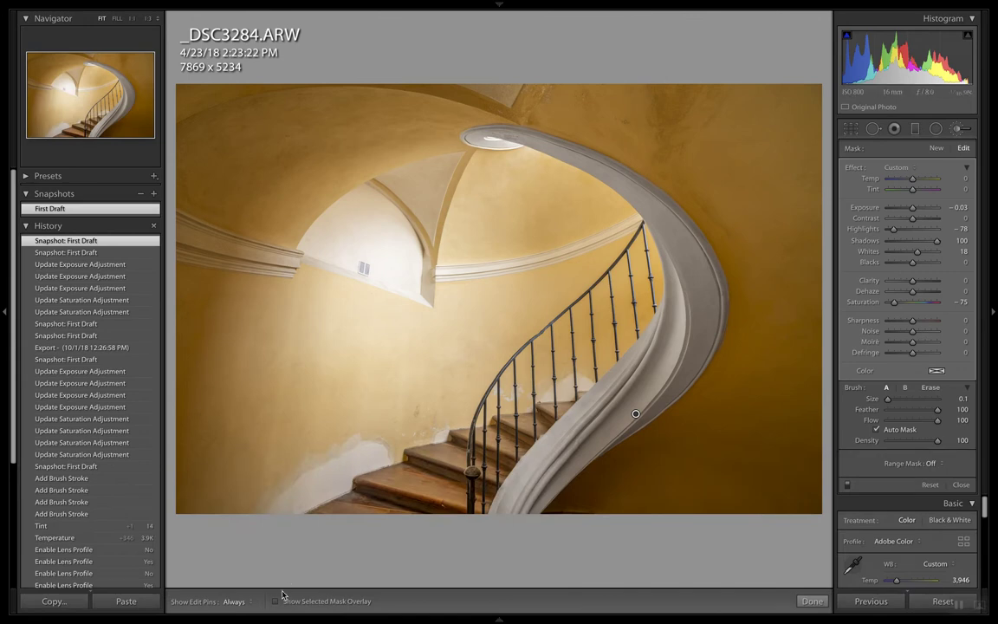
Show the mask overlay and paint more of the banister's right edge into the mask
{"action": "left_click", "coordinate": [277, 601]}
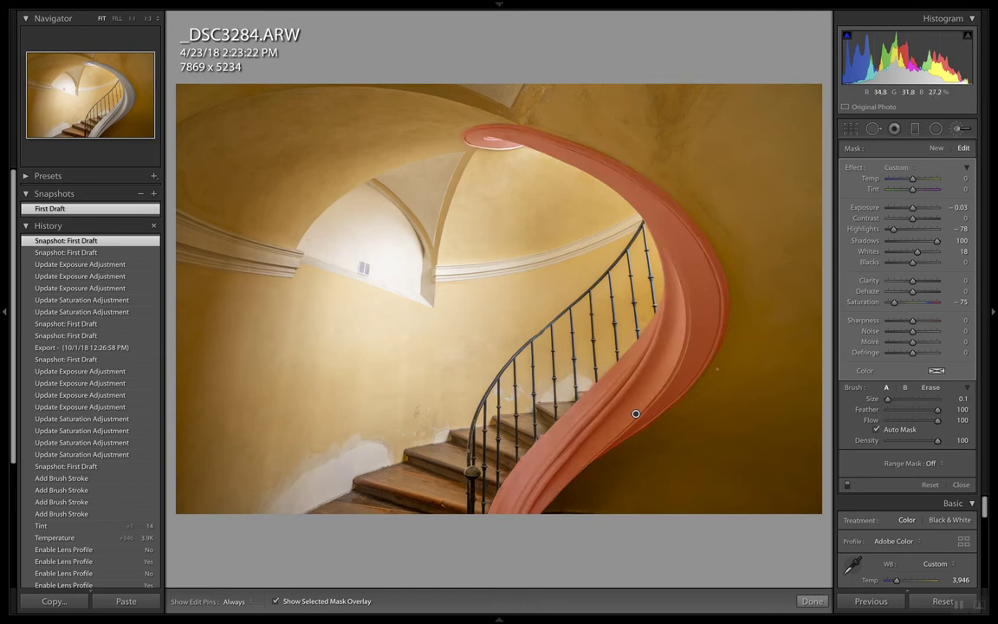
{"action": "scroll", "coordinate": [710, 374], "scroll_direction": "up", "scroll_amount": 5}
{"action": "key", "text": "h"}
{"action": "mouse_move", "coordinate": [695, 388]}
{"action": "left_mouse_down"}
{"action": "mouse_move", "coordinate": [723, 346]}
{"action": "mouse_move", "coordinate": [726, 303]}
{"action": "mouse_move", "coordinate": [727, 337]}
{"action": "mouse_move", "coordinate": [726, 295]}
{"action": "mouse_move", "coordinate": [697, 389]}
{"action": "mouse_move", "coordinate": [720, 351]}
{"action": "mouse_move", "coordinate": [721, 305]}
{"action": "mouse_move", "coordinate": [703, 372]}
{"action": "mouse_move", "coordinate": [727, 293]}
{"action": "left_mouse_up"}
{"action": "key", "text": "h"}
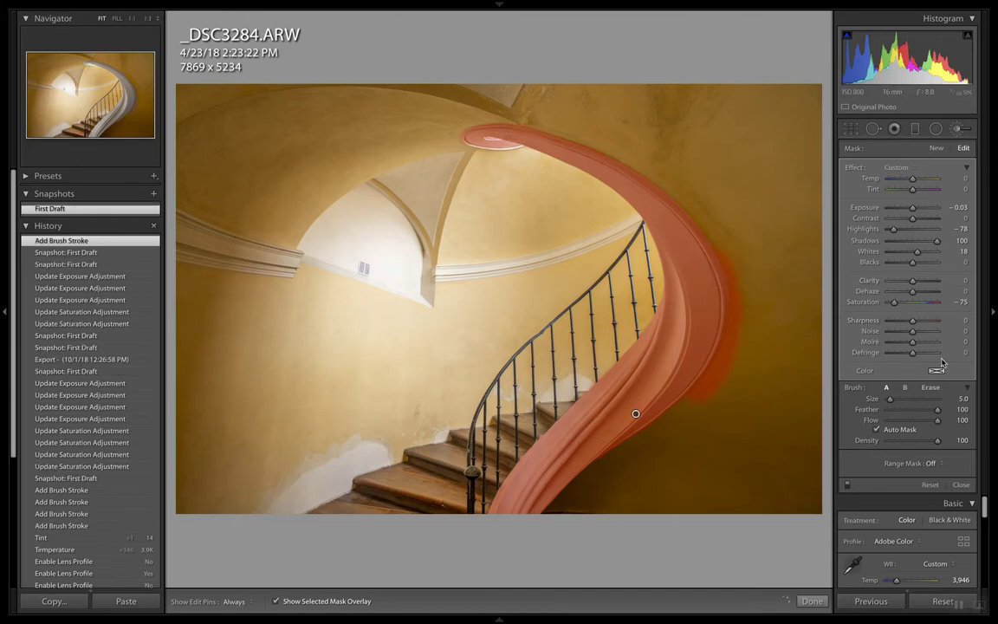
Erase mask spill onto the wall beside the banister, then return to painting with brush A
{"action": "left_click", "coordinate": [932, 390]}
{"action": "key", "text": "h"}
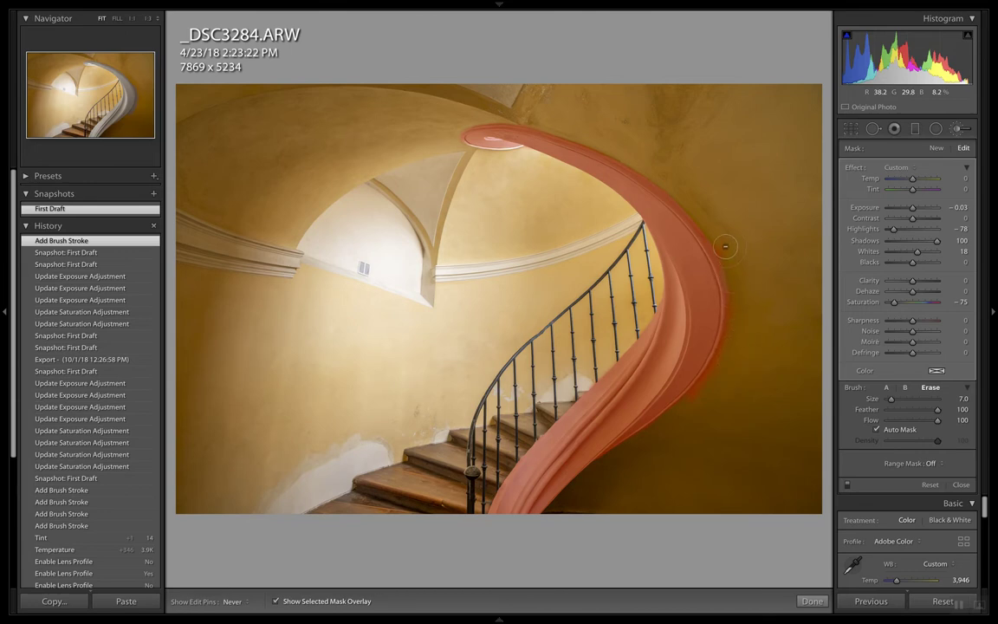
{"action": "mouse_move", "coordinate": [730, 250]}
{"action": "left_mouse_down"}
{"action": "mouse_move", "coordinate": [735, 339]}
{"action": "mouse_move", "coordinate": [689, 406]}
{"action": "left_mouse_up"}
{"action": "key", "text": "h"}
{"action": "left_click", "coordinate": [886, 388]}
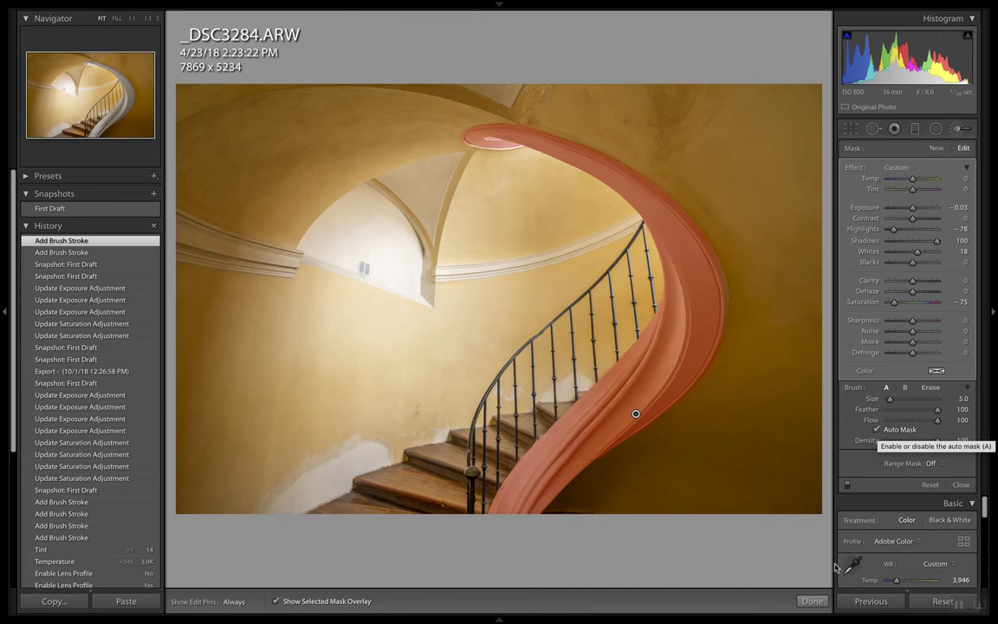
Revert to the First Draft snapshot and reselect the banister brush pin with the overlay hidden
{"action": "left_click", "coordinate": [812, 600]}
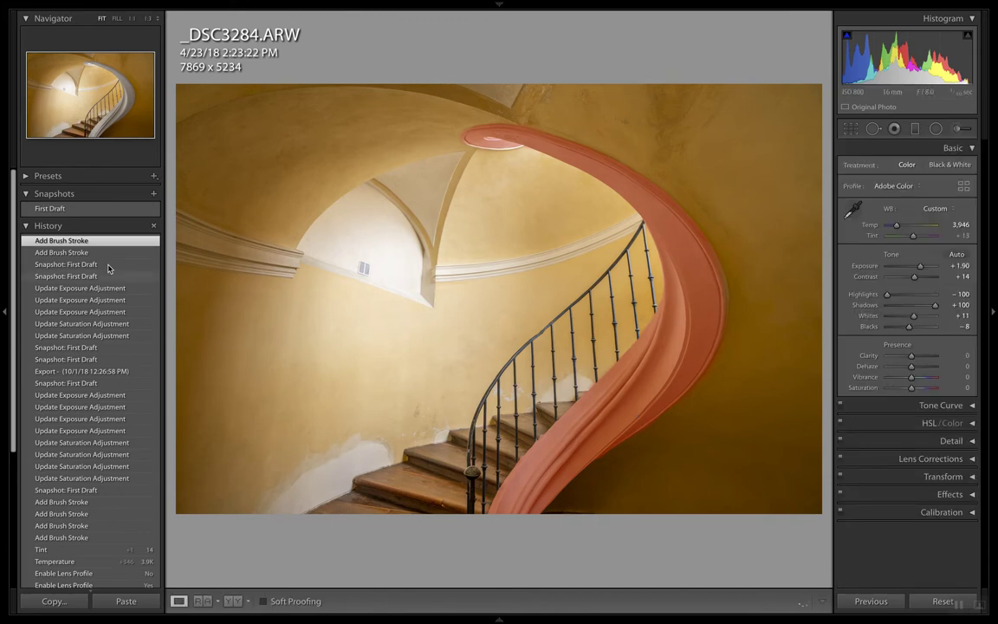
{"action": "left_click", "coordinate": [90, 265]}
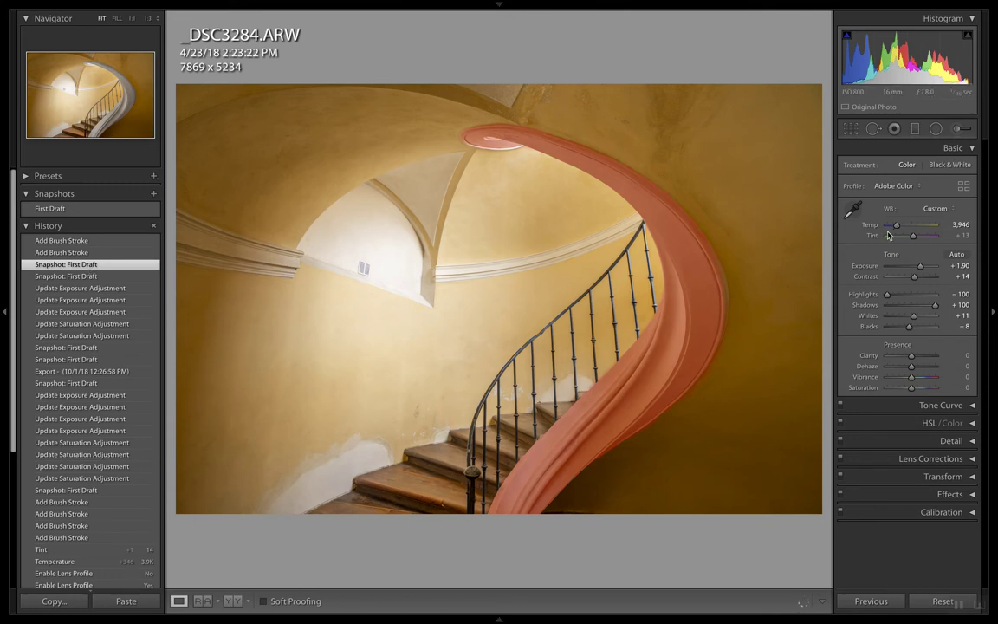
{"action": "left_click", "coordinate": [961, 130]}
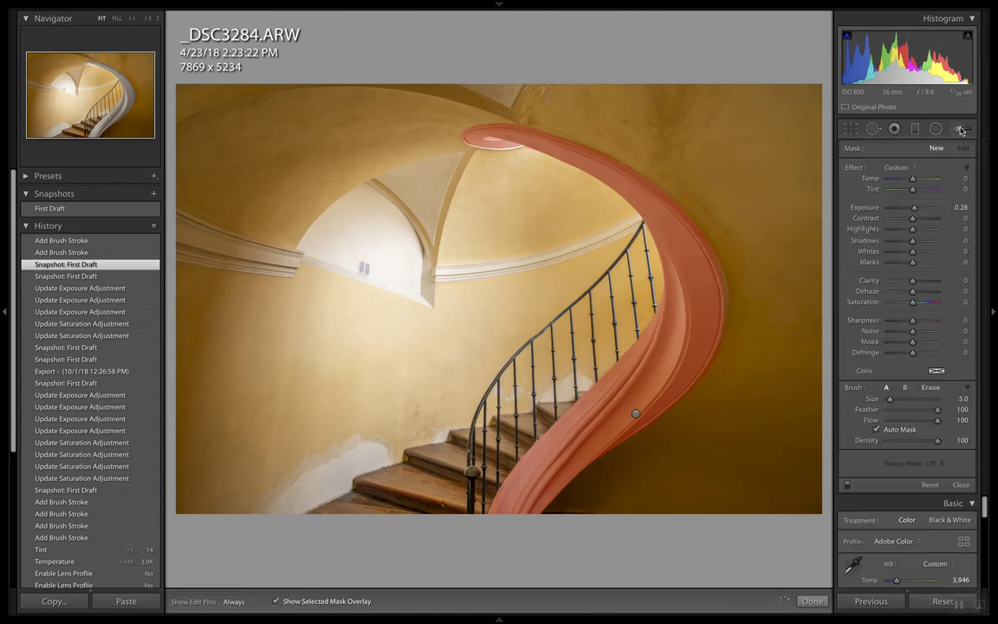
{"action": "left_click", "coordinate": [276, 601]}
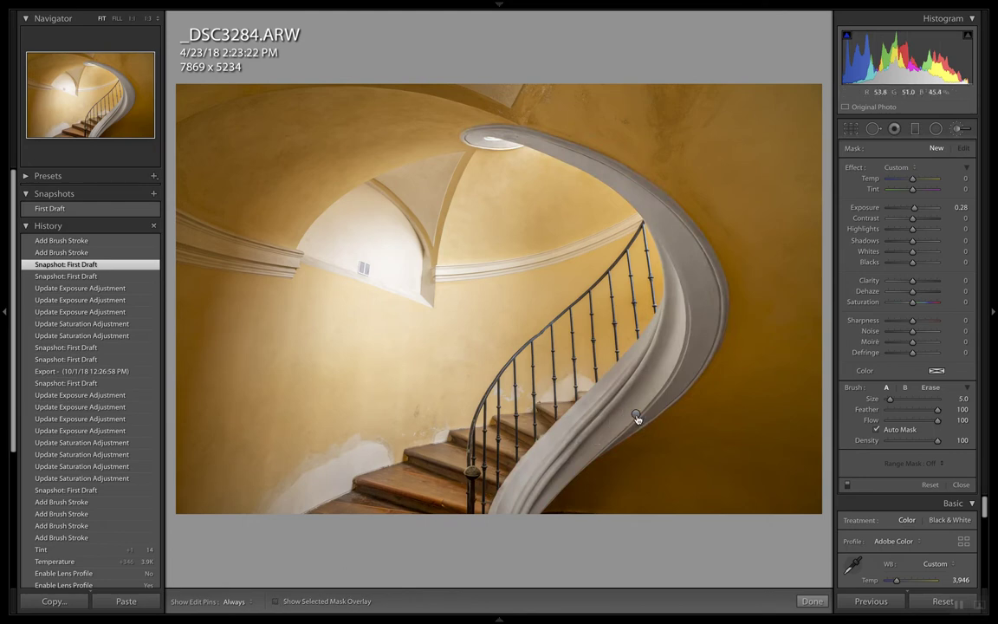
{"action": "left_click", "coordinate": [636, 416]}
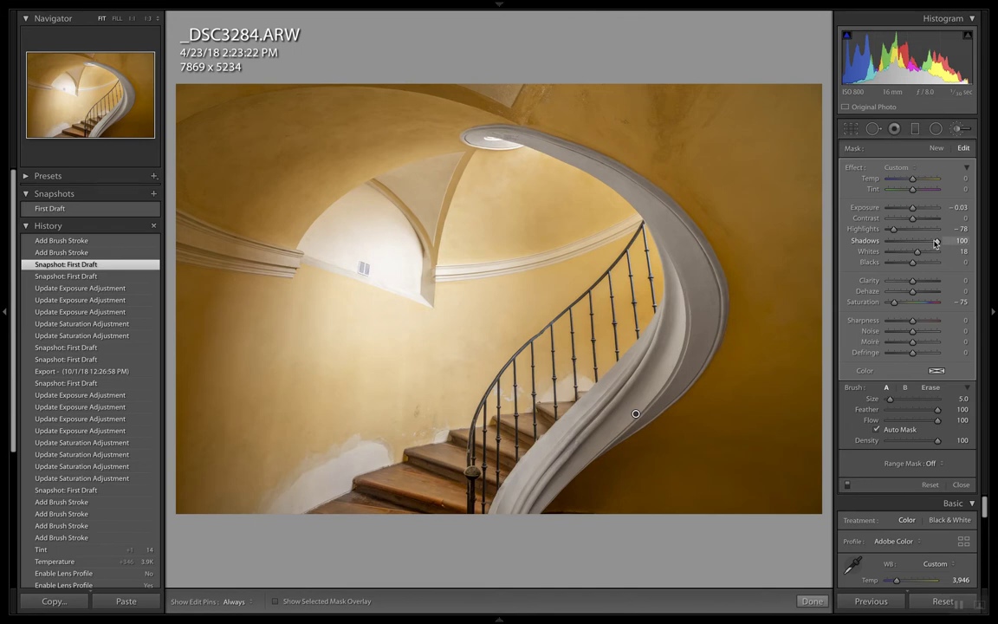
Reset the banister's Saturation to compare, then set it back to −75
{"action": "double_click", "coordinate": [894, 303]}
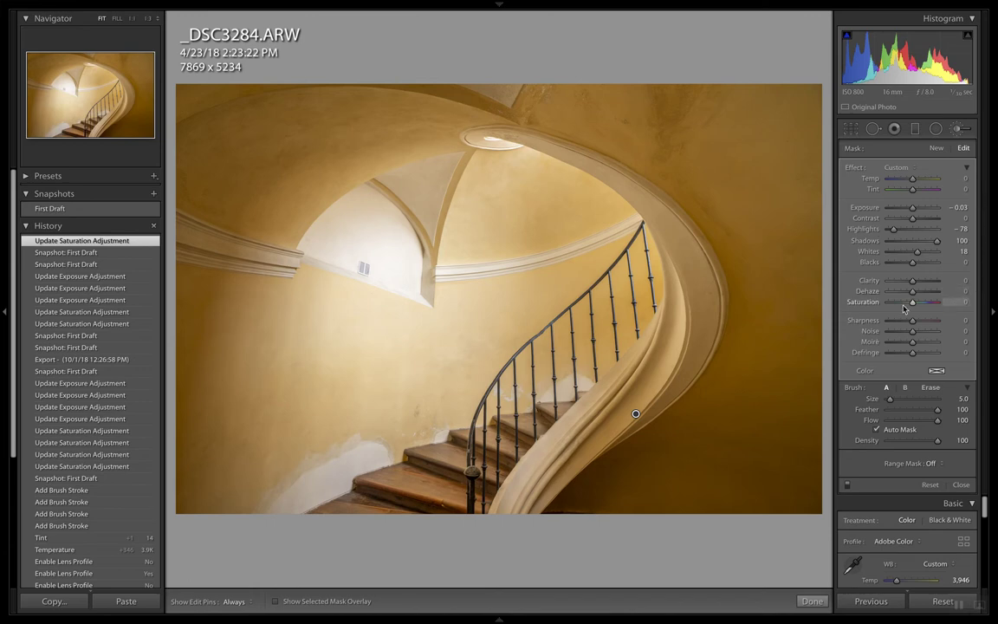
{"action": "left_click_drag", "start_coordinate": [914, 306], "coordinate": [913, 305]}
{"action": "left_click", "coordinate": [962, 303]}
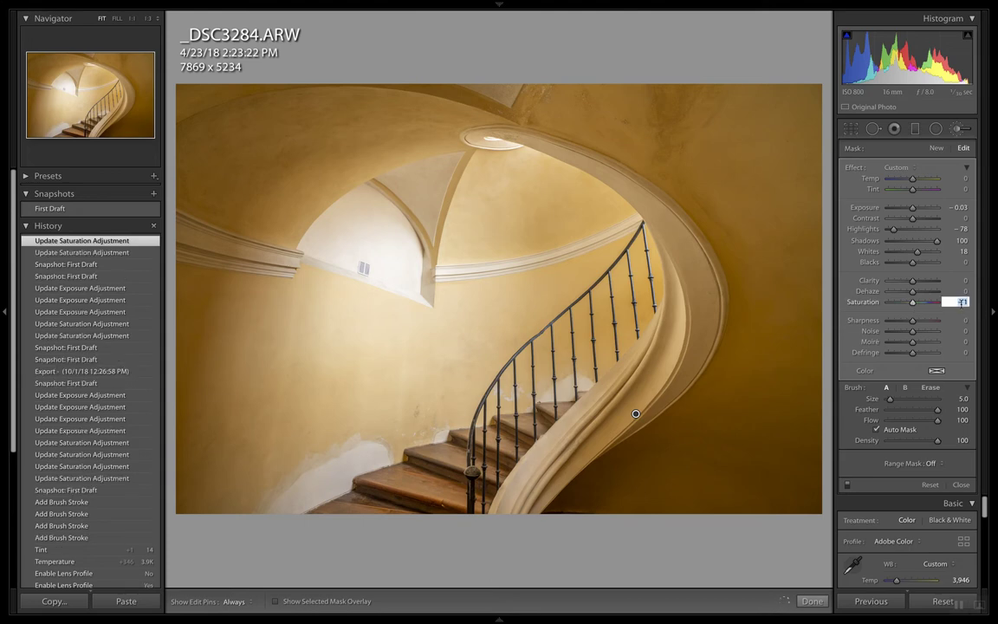
{"action": "key", "text": "BackSpace"}
{"action": "type", "text": "-75"}
{"action": "key", "text": "Return"}
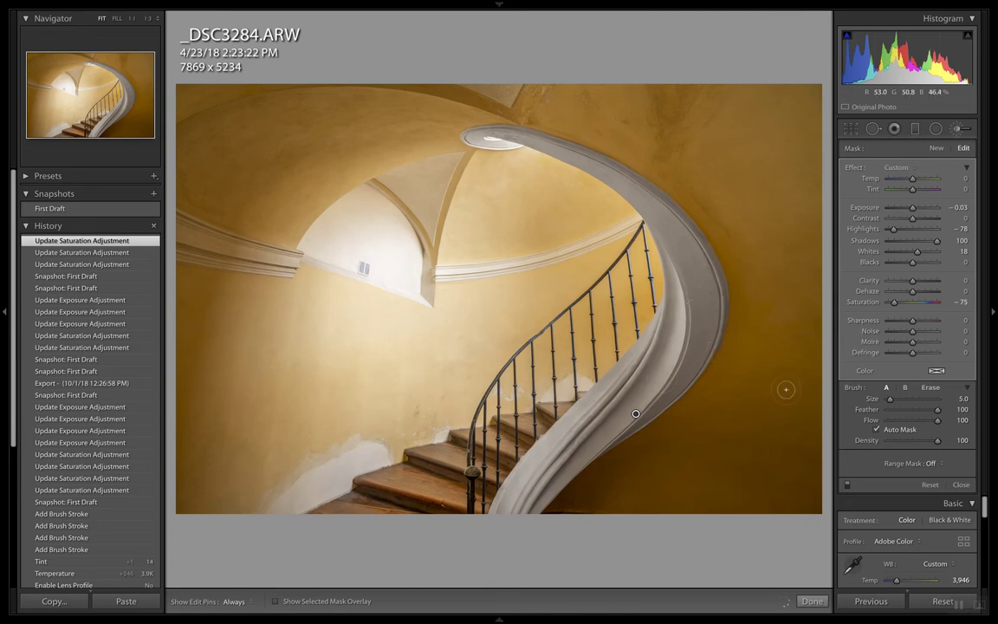
Select the graduated filter, reset its Exposure to compare, then drag it back to about −0.70
{"action": "left_click", "coordinate": [812, 600]}
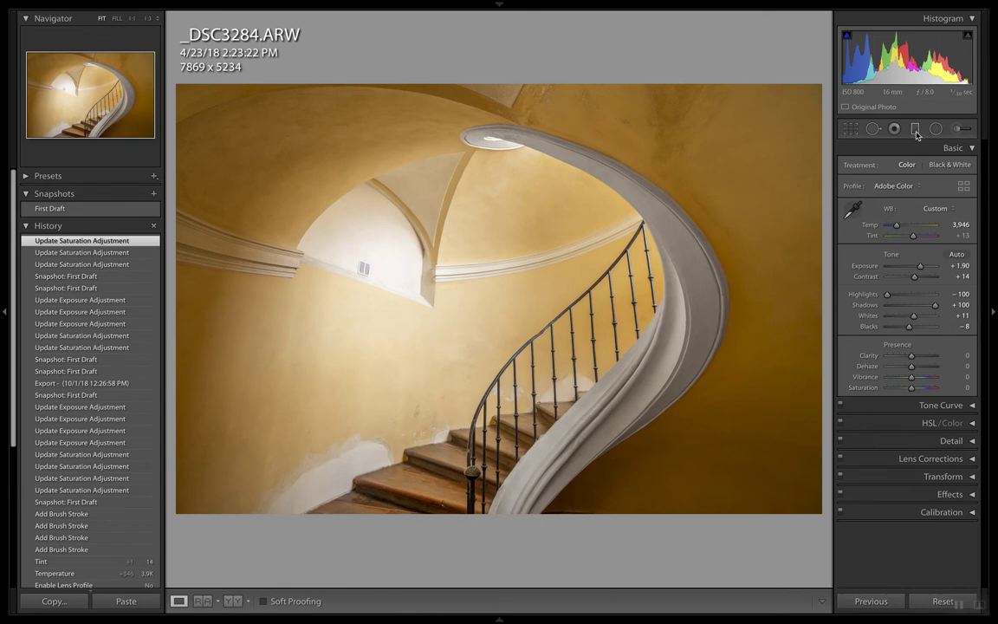
{"action": "left_click", "coordinate": [916, 130]}
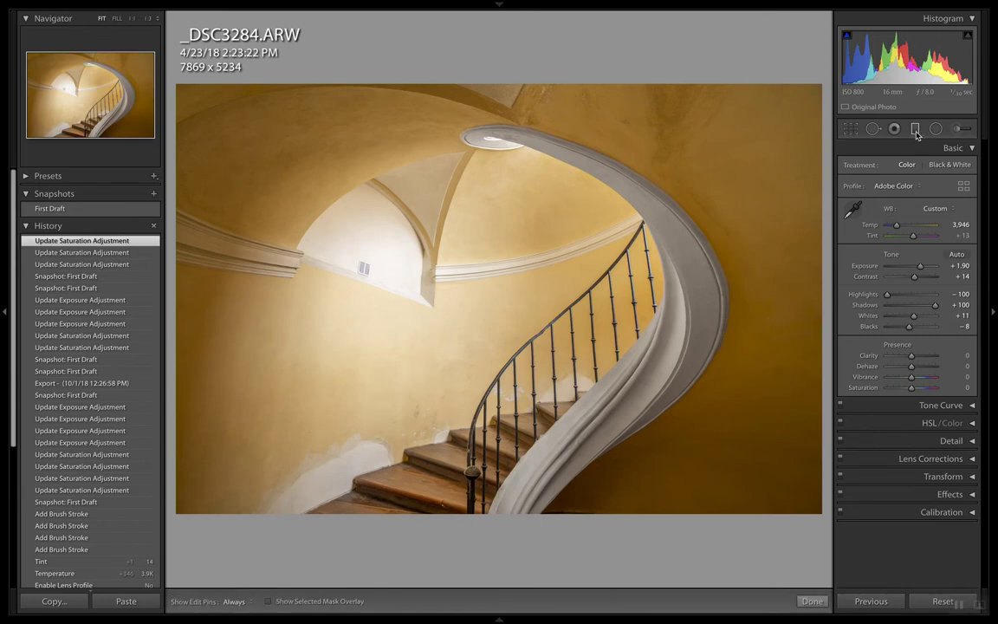
{"action": "left_click", "coordinate": [595, 261]}
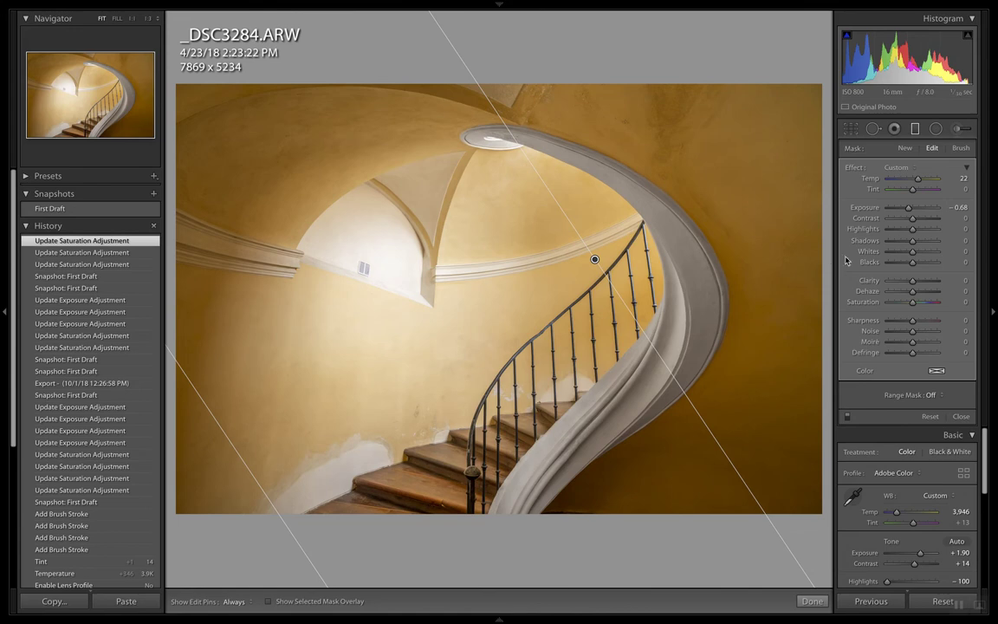
{"action": "double_click", "coordinate": [910, 210]}
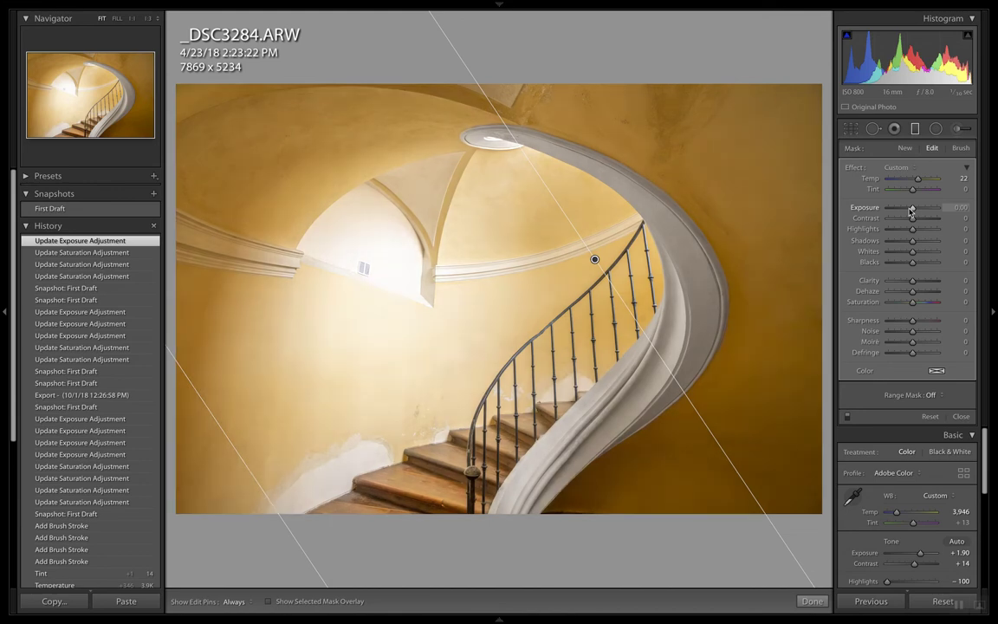
{"action": "left_click", "coordinate": [957, 208]}
{"action": "left_click_drag", "start_coordinate": [912, 208], "coordinate": [908, 213]}
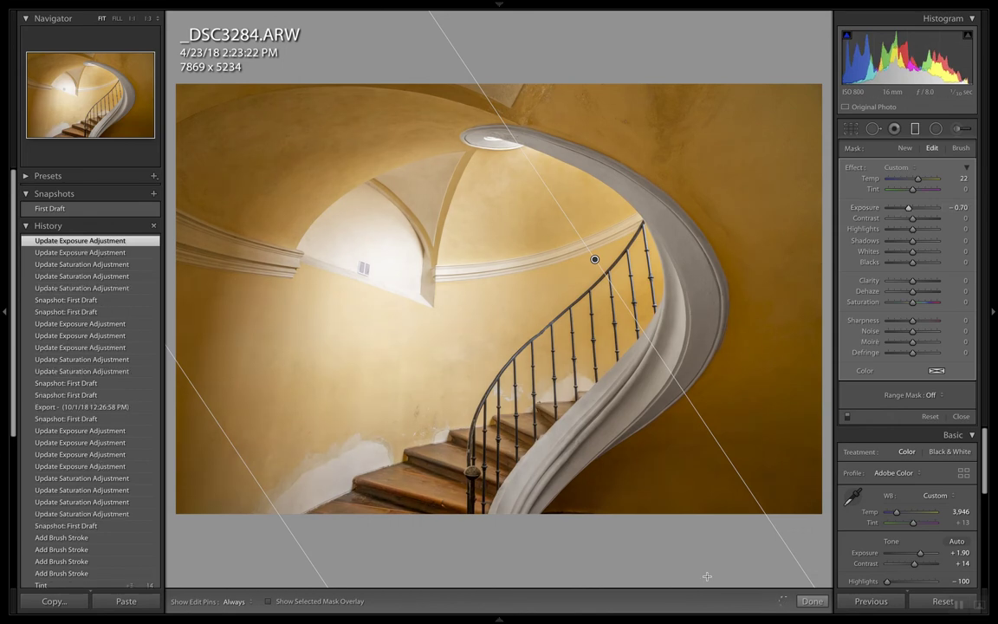
Exit the graduated filter, keeping its Temp 22 and Exposure −0.70 darkening
{"action": "left_click", "coordinate": [809, 601]}
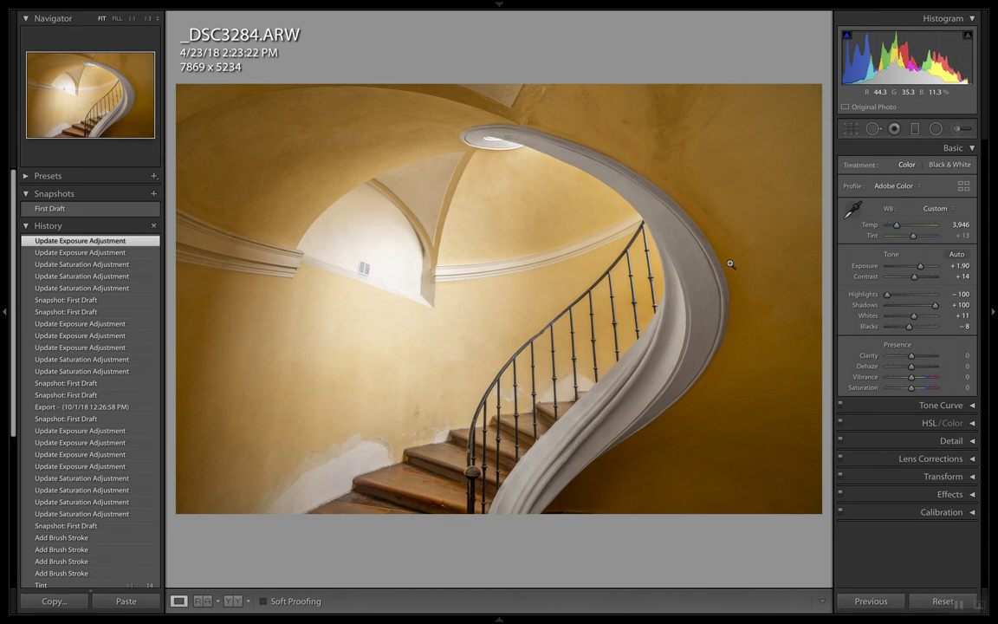
{"action": "left_click", "coordinate": [415, 417]}
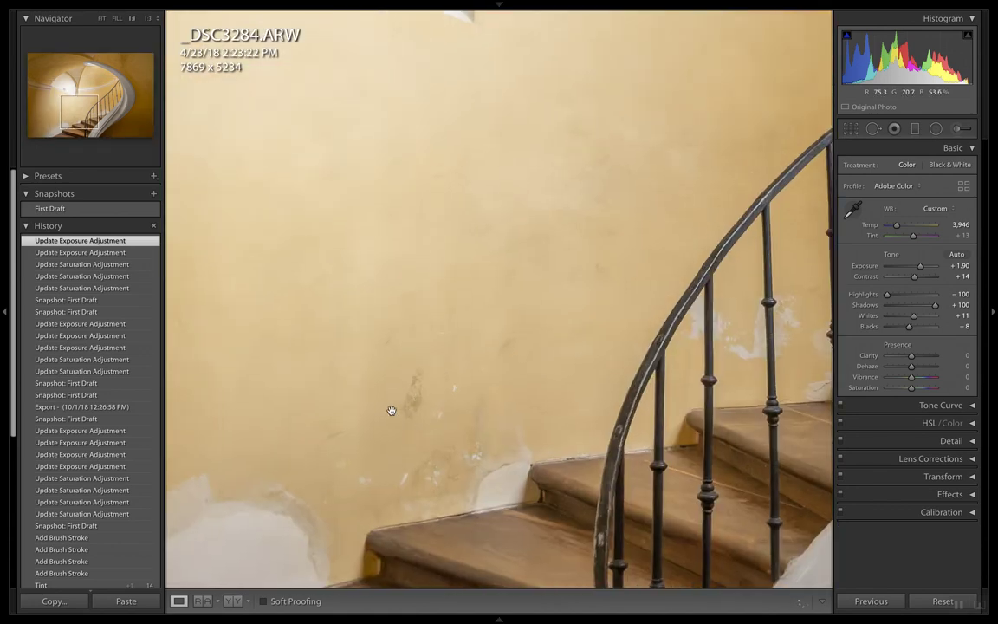
{"action": "left_click_drag", "start_coordinate": [425, 390], "coordinate": [190, 515]}
{"action": "left_click_drag", "start_coordinate": [350, 356], "coordinate": [260, 511]}
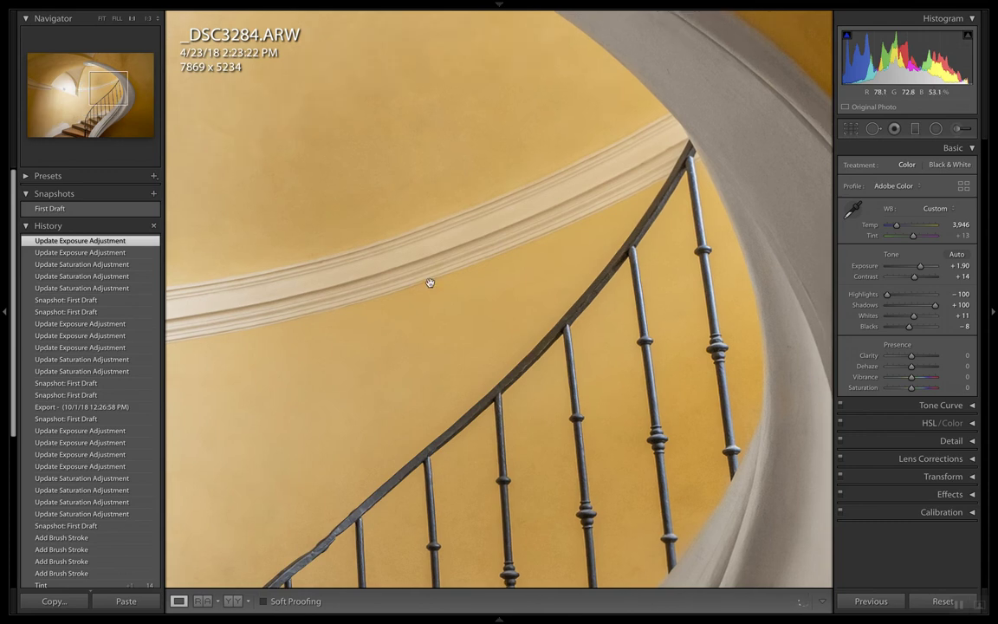
{"action": "left_click_drag", "start_coordinate": [430, 283], "coordinate": [303, 518]}
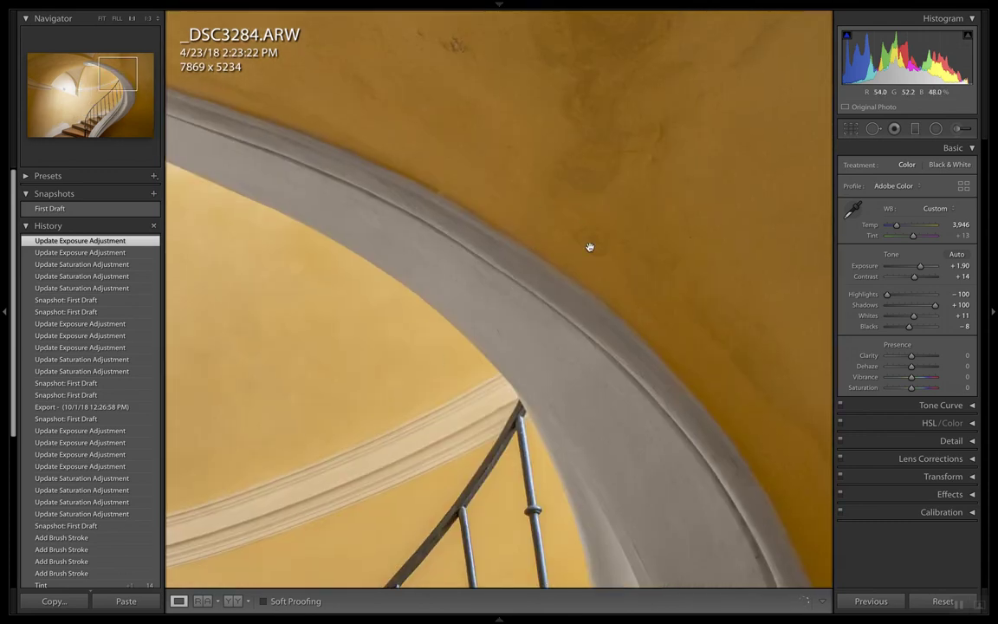
{"action": "mouse_move", "coordinate": [532, 223]}
{"action": "left_mouse_down"}
{"action": "mouse_move", "coordinate": [350, 328]}
{"action": "mouse_move", "coordinate": [738, 149]}
{"action": "left_mouse_up"}
{"action": "left_click", "coordinate": [519, 288]}
{"action": "left_click", "coordinate": [393, 232]}
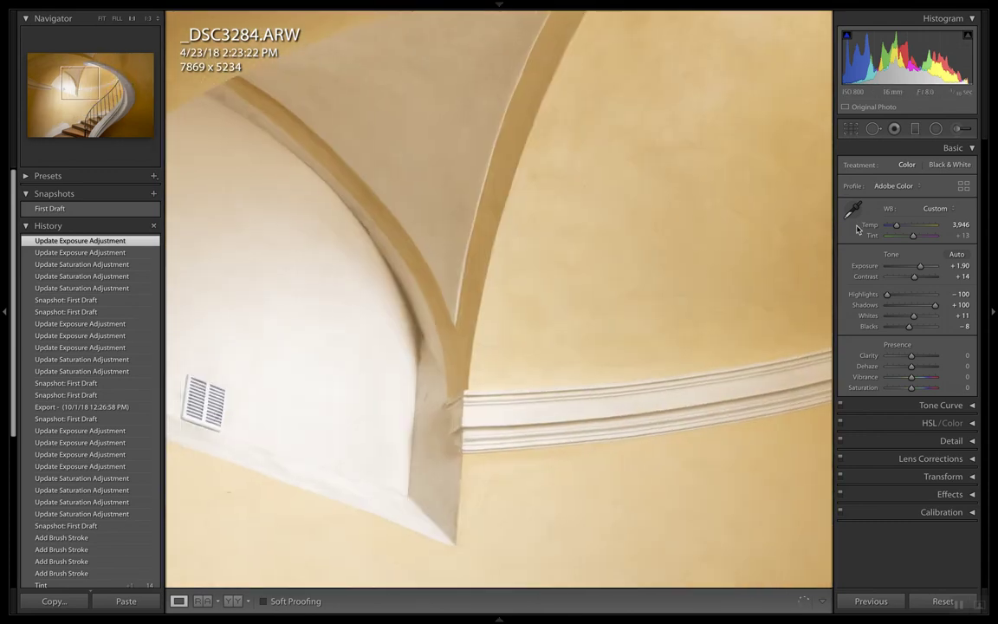
{"action": "left_click_drag", "start_coordinate": [637, 324], "coordinate": [862, 288]}
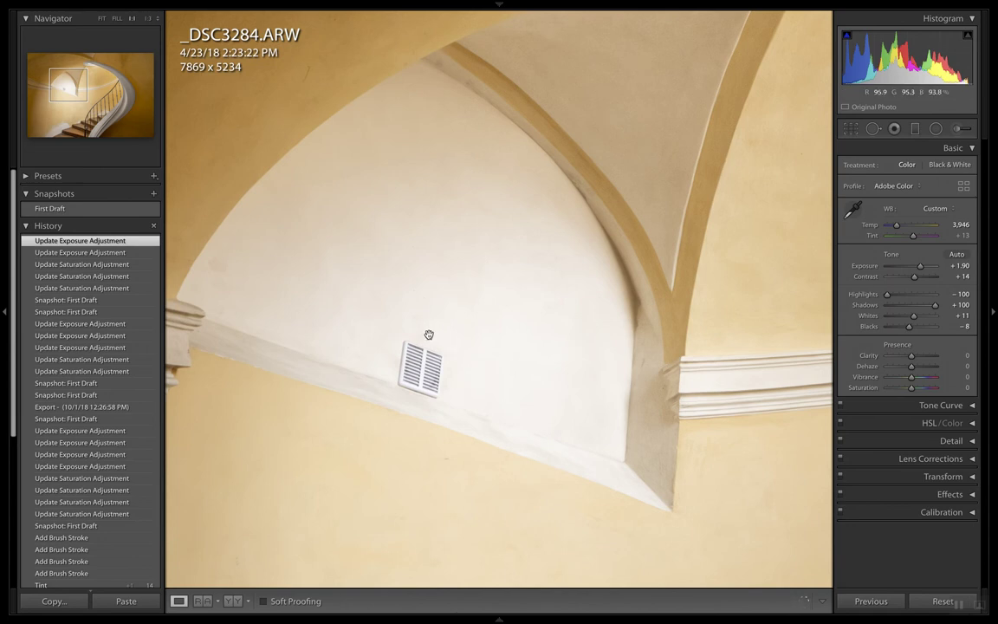
{"action": "left_click", "coordinate": [477, 364]}
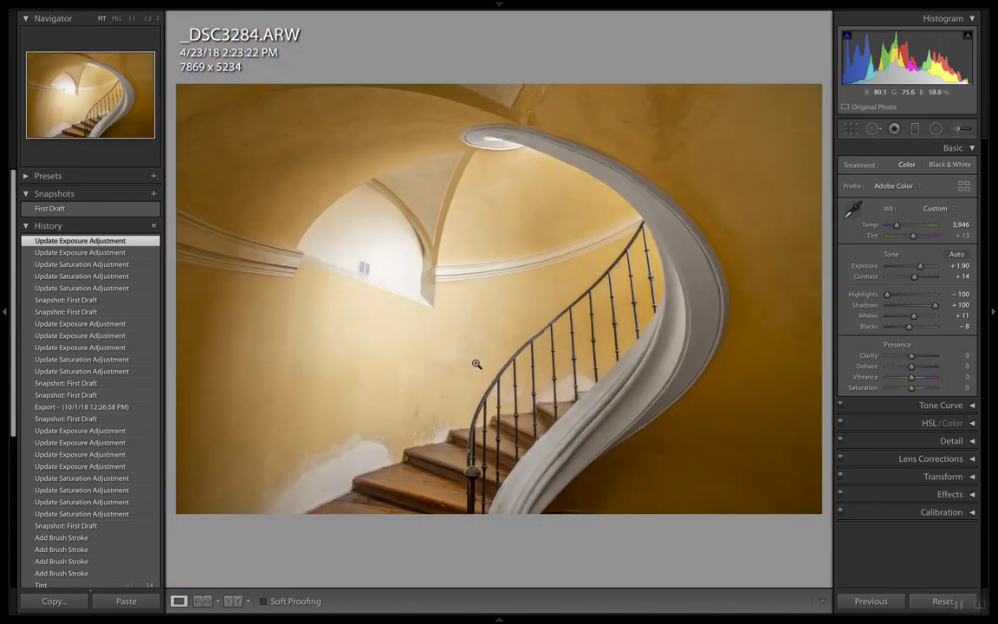